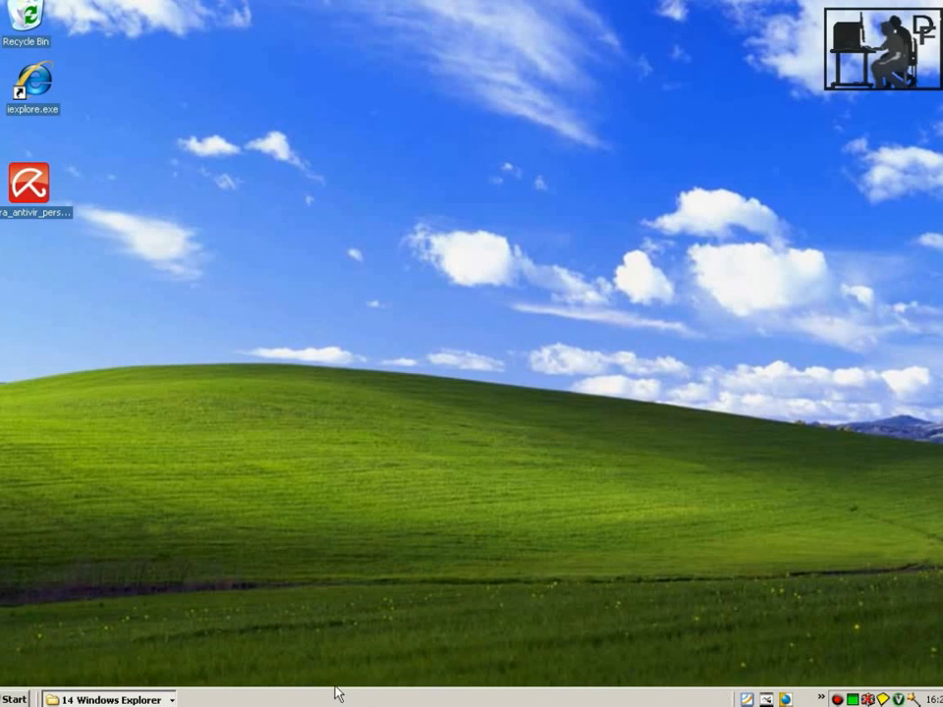
Step: Run the Avira installer file from the desktop and confirm the security warning
left_click(33, 183)
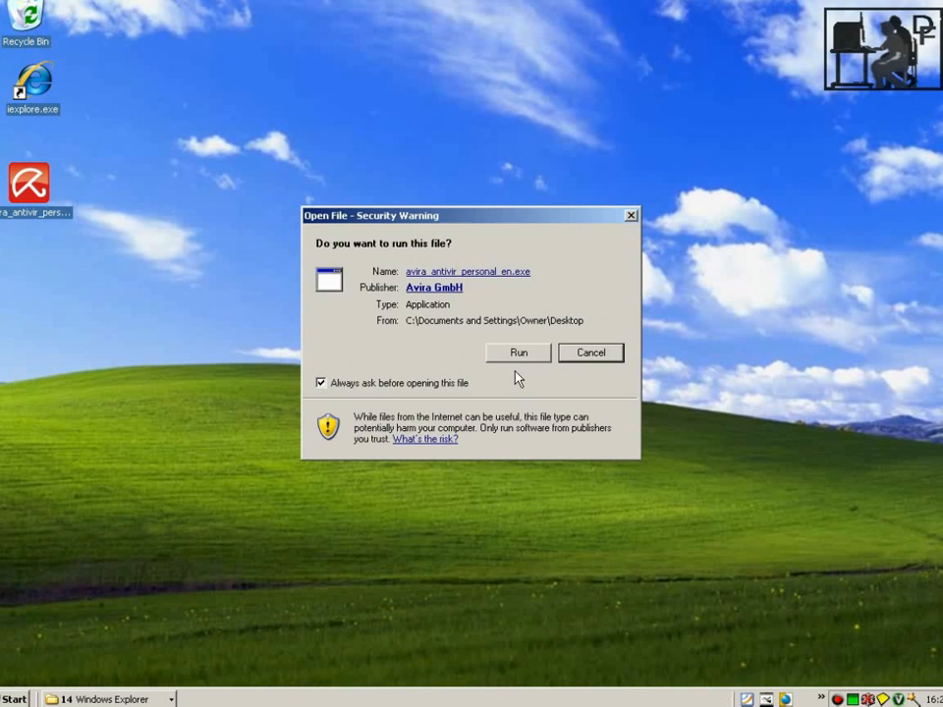
left_click(517, 352)
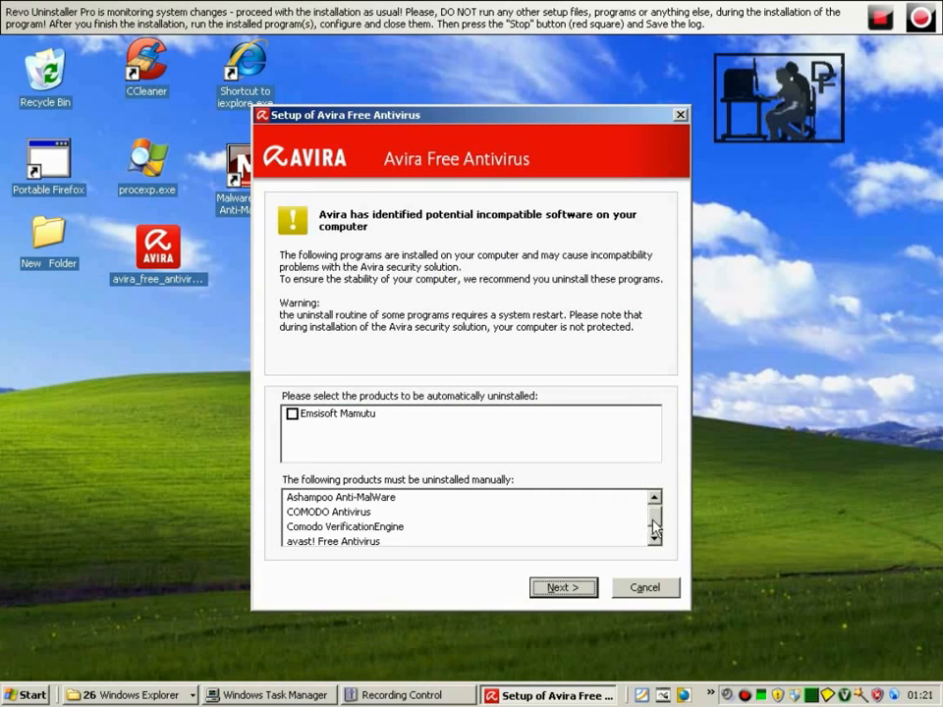
left_click_drag(655, 521, 656, 543)
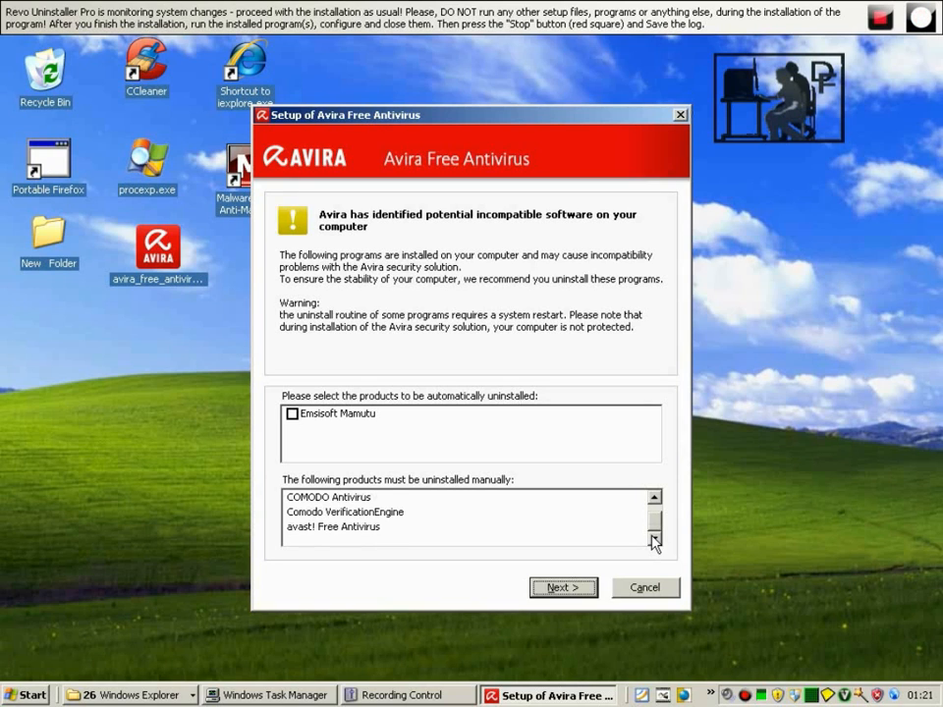
scroll(655, 531, "up", 2)
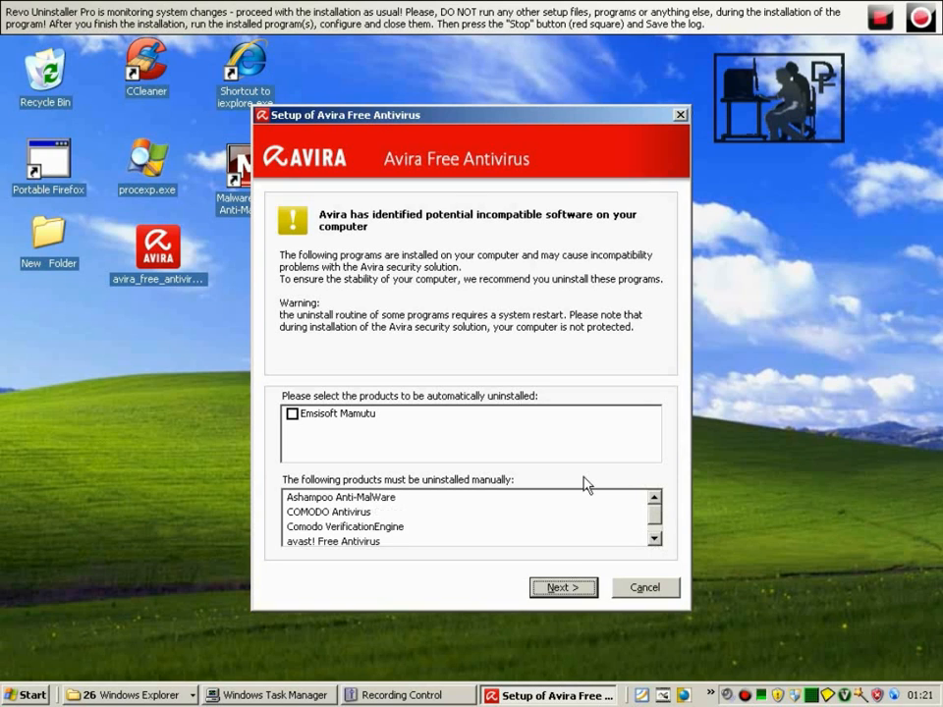
Step: Continue past the incompatible-software warning, choose Custom setup and accept the EULA
left_click(559, 589)
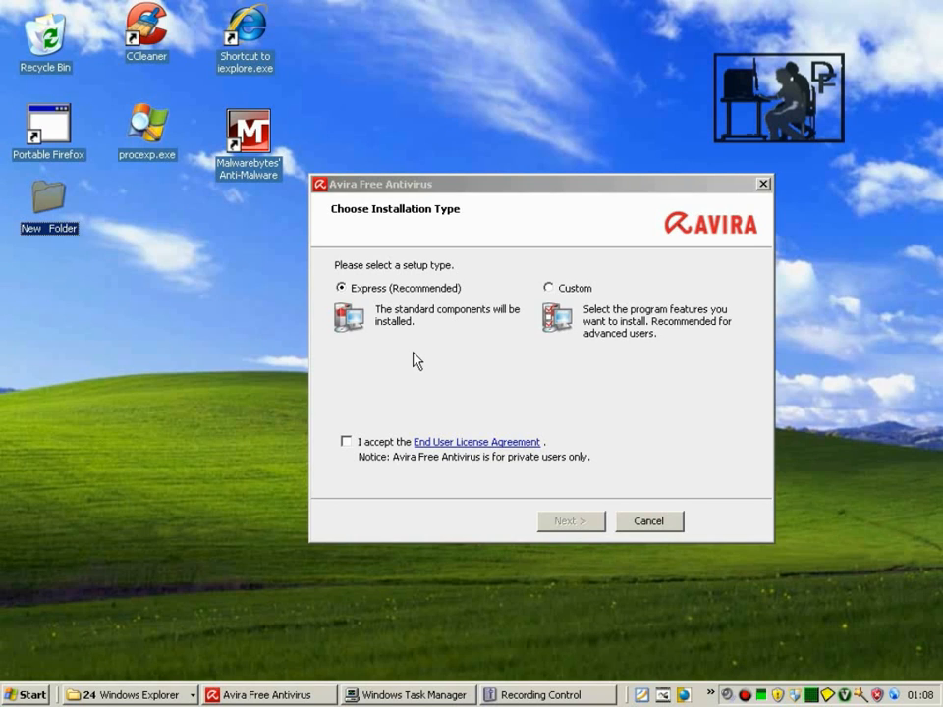
left_click(549, 288)
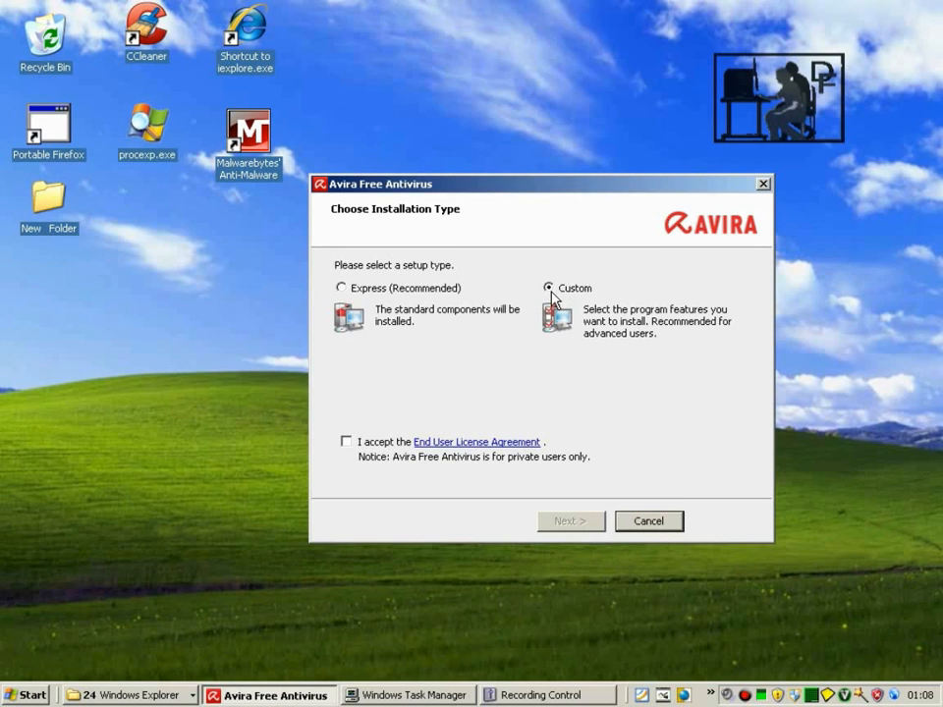
left_click(345, 442)
Step: Keep the default destination folder and advance to the component list
left_click(570, 523)
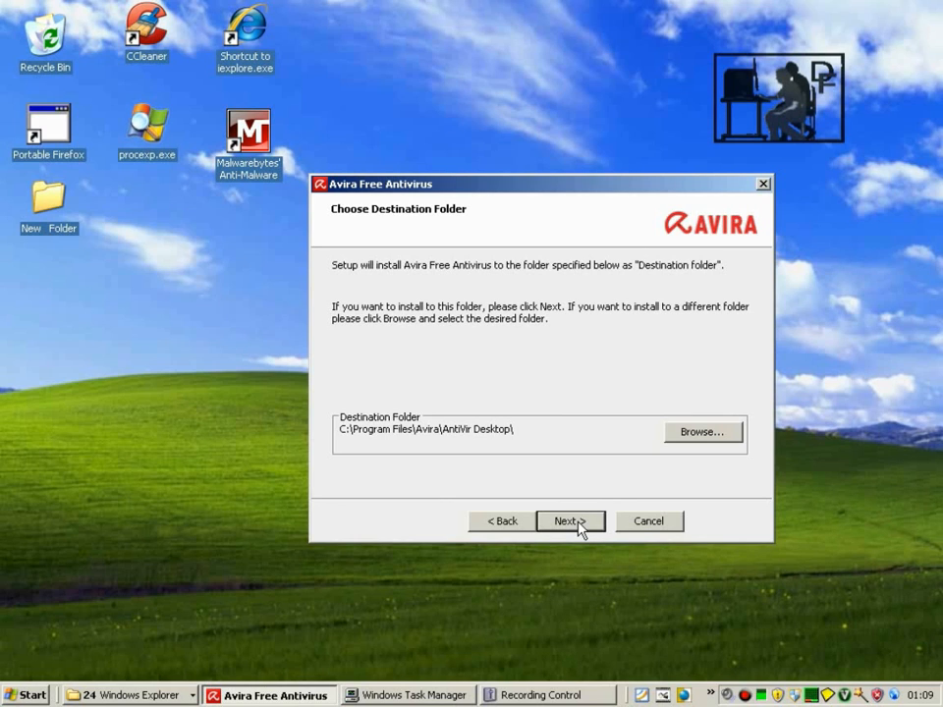
left_click(571, 521)
left_click(570, 520)
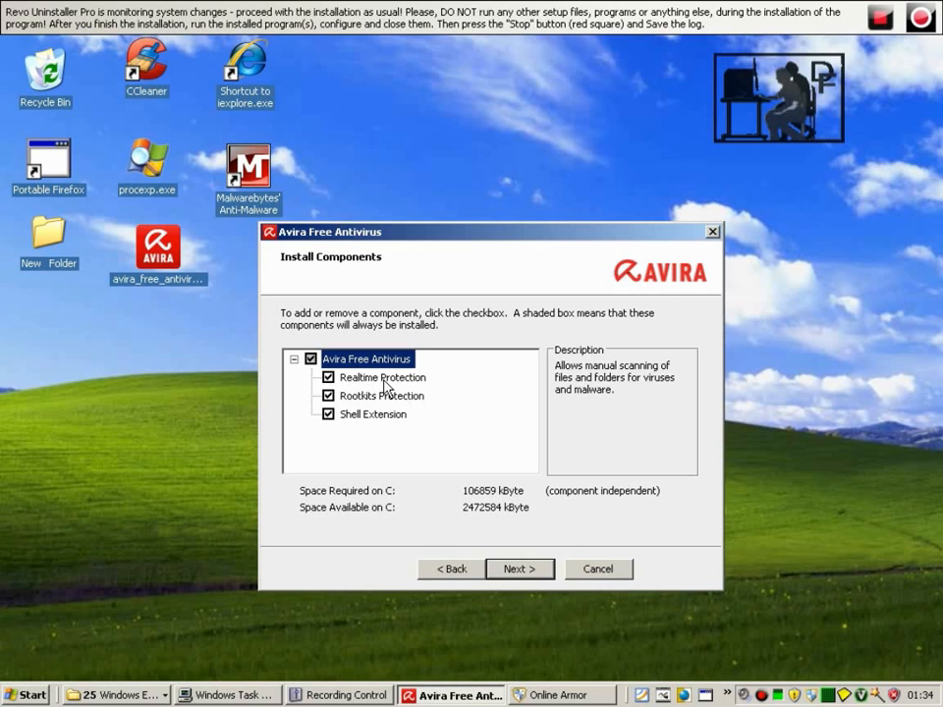
left_click(384, 378)
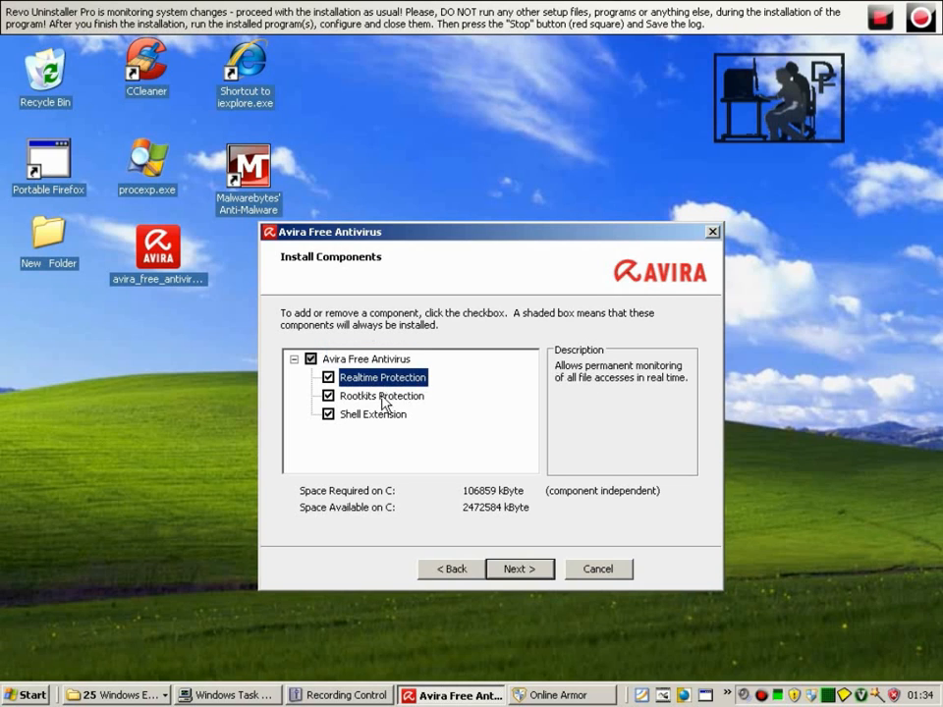
left_click(383, 397)
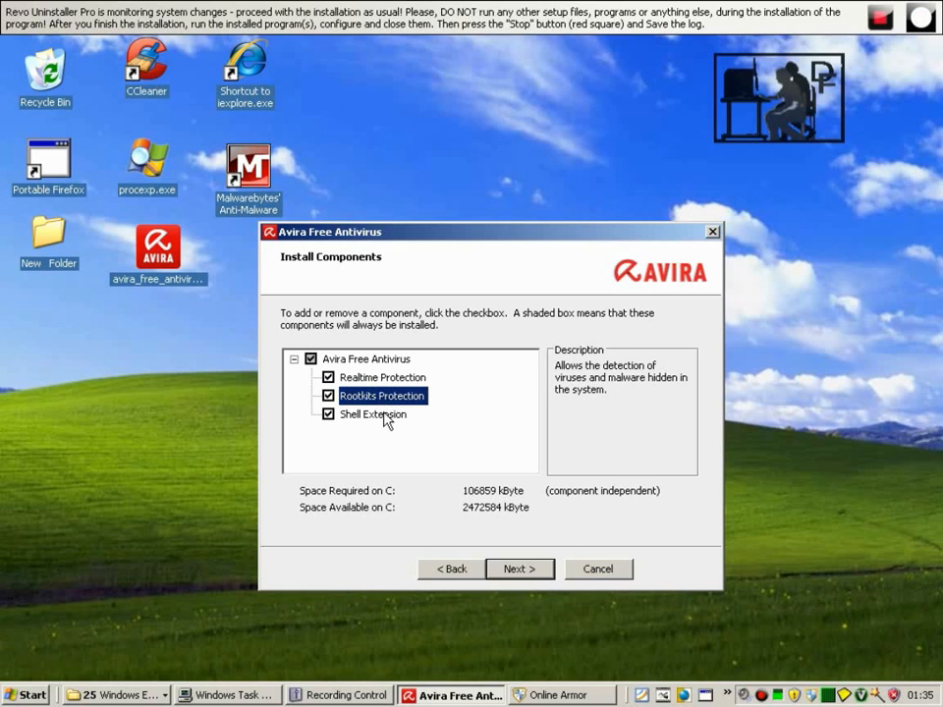
left_click(386, 416)
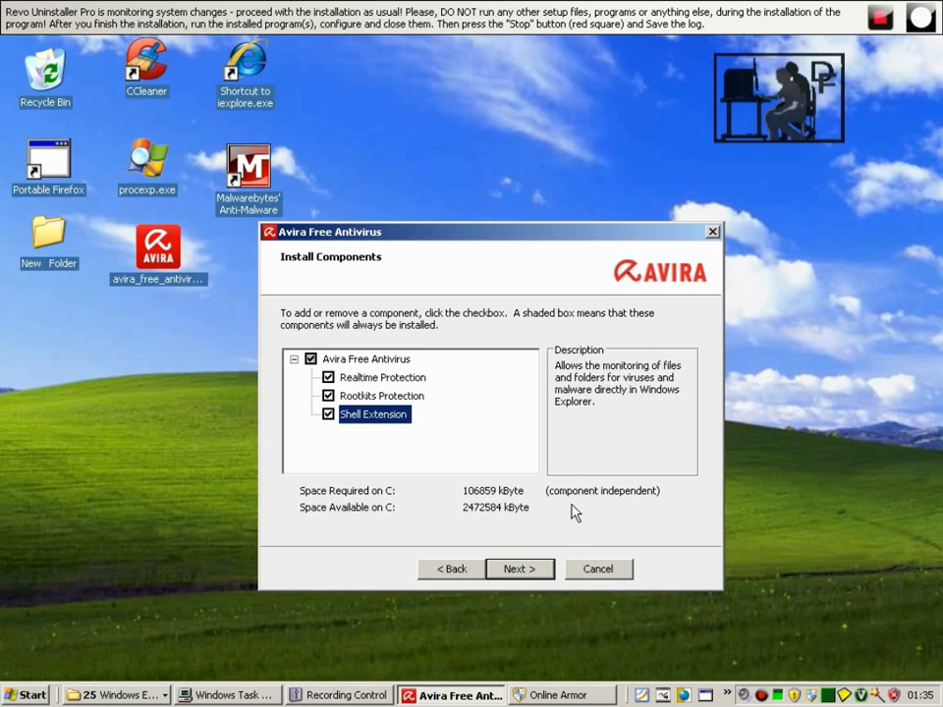
Step: Install all components with desktop icon and Start menu group both enabled
left_click(520, 569)
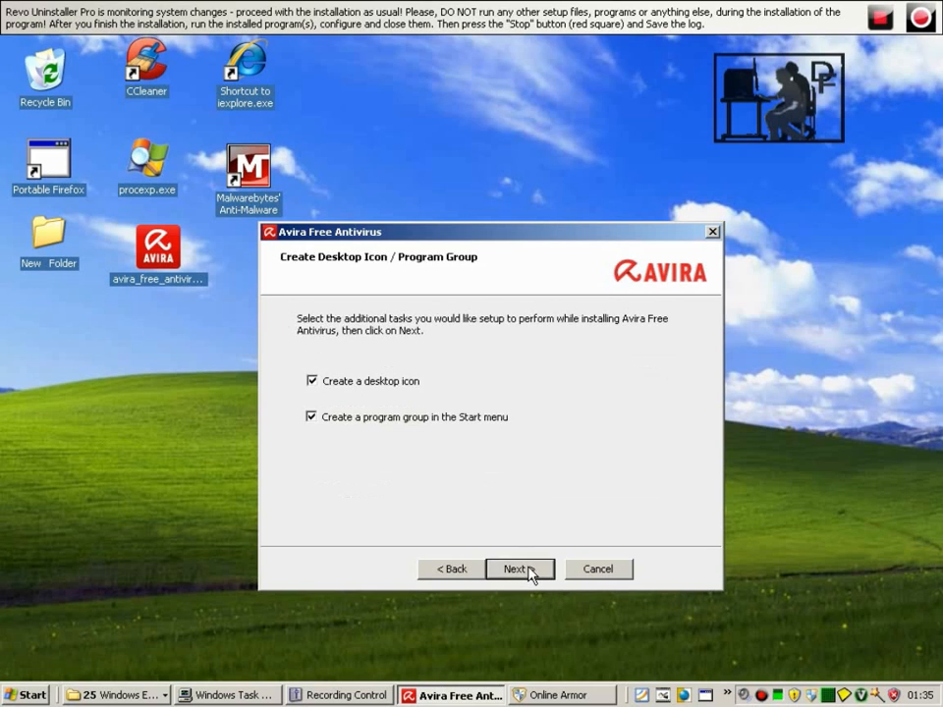
left_click(529, 573)
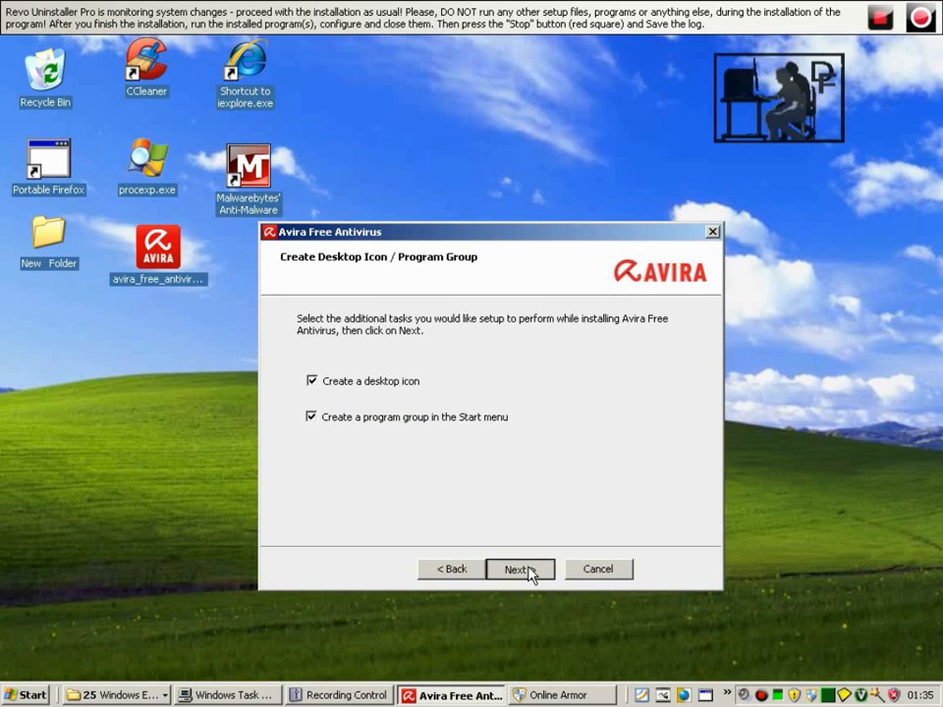